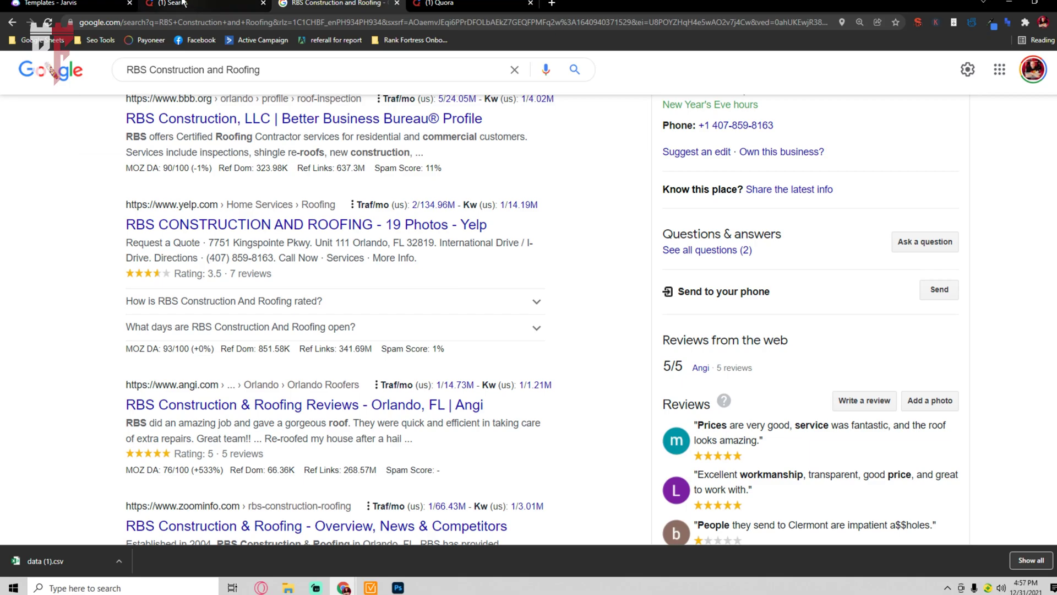
Load the Quora home page (quora.com) in place of the existing roof search results
click(184, 3)
scroll(713, 171, up, 8)
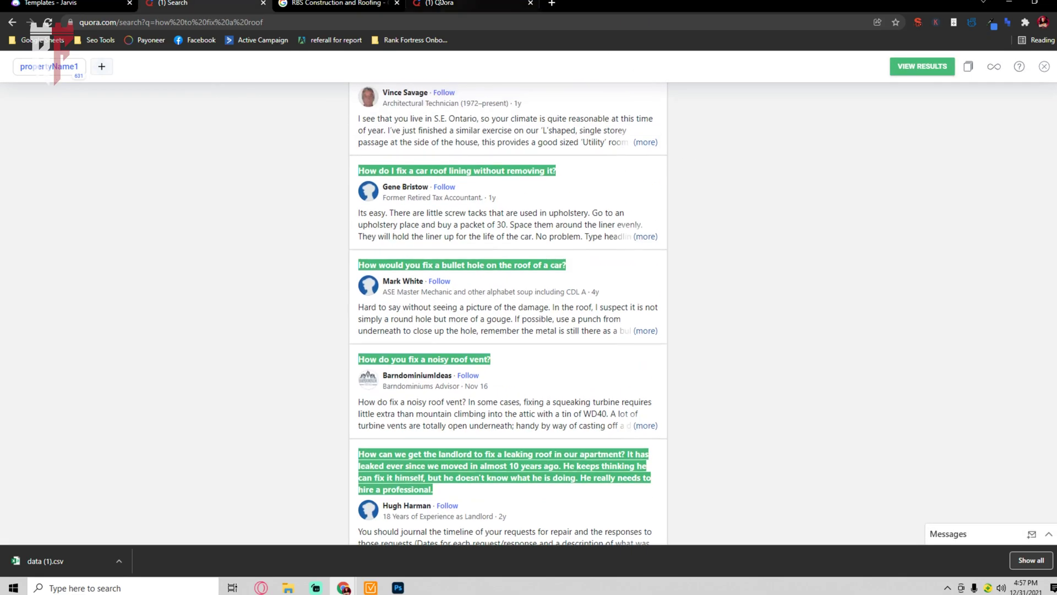
key(ctrl+l)
text(quora.com)
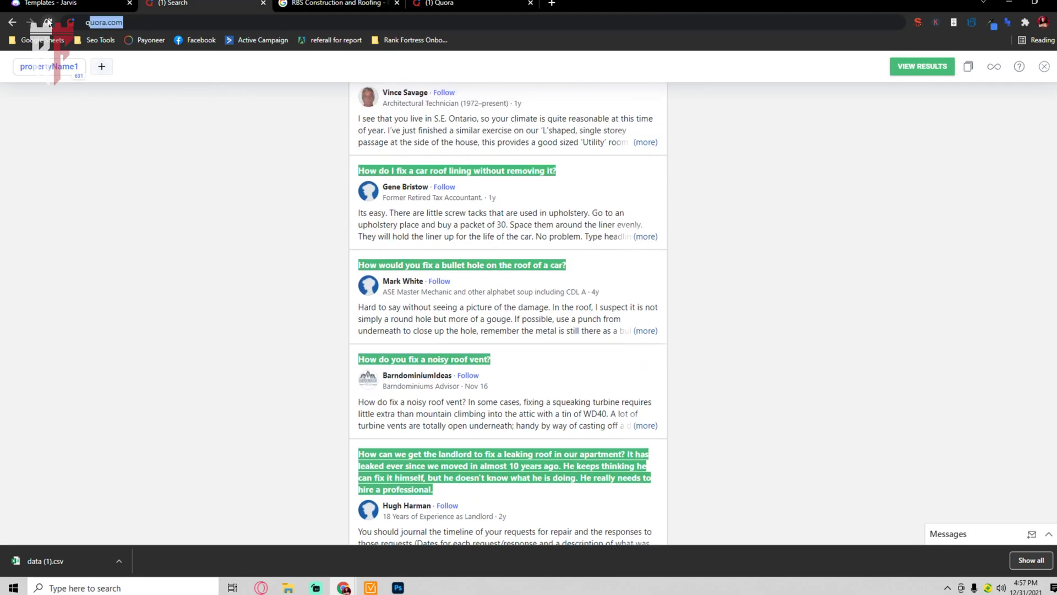
key(Return)
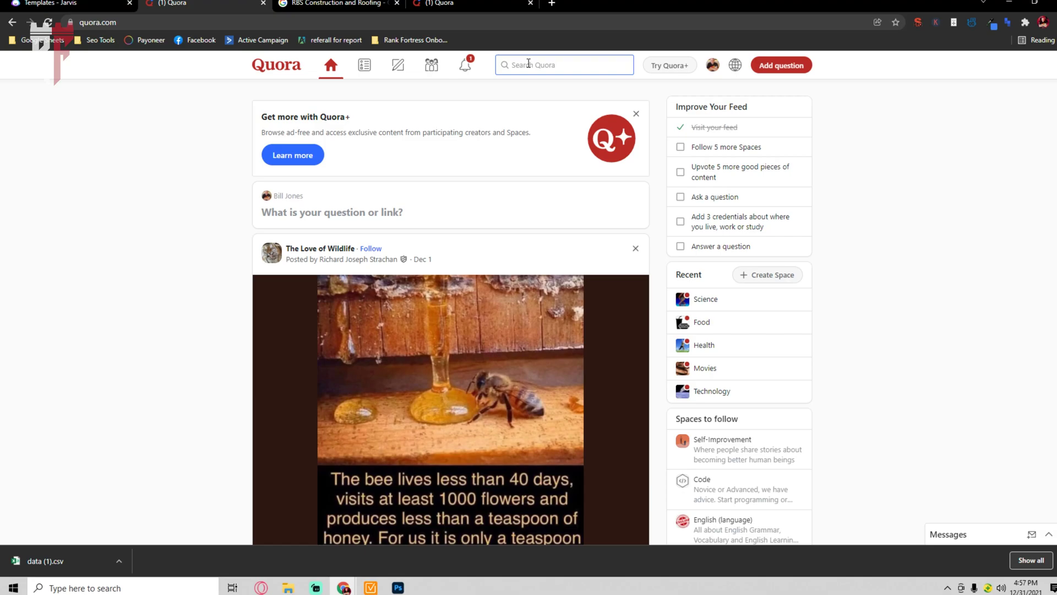
Search Quora for "how to lose weight" and load further results beyond the initial list
click(529, 64)
text(how t)
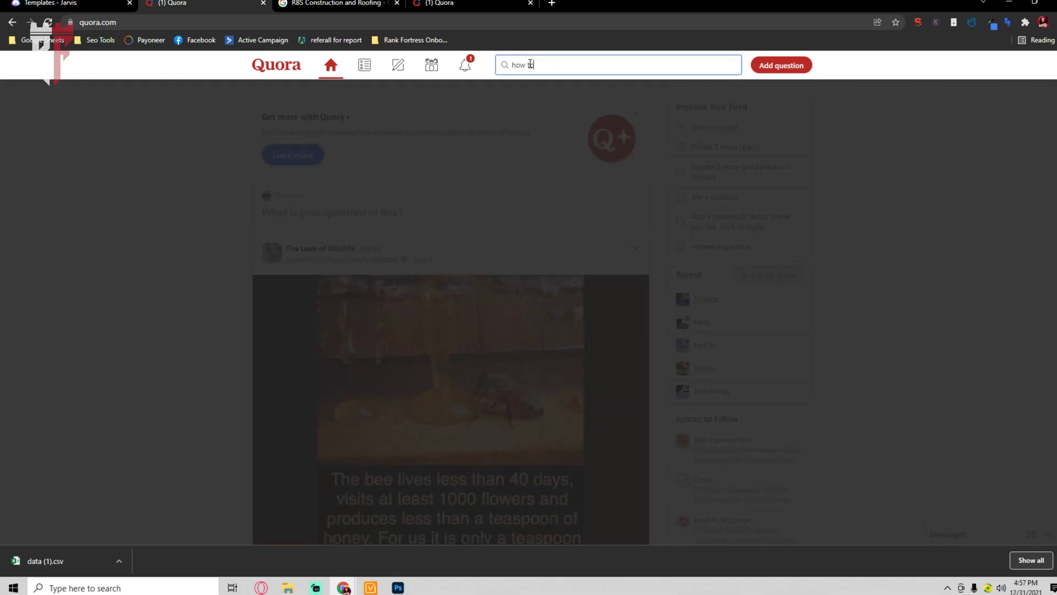
text(o lose weight)
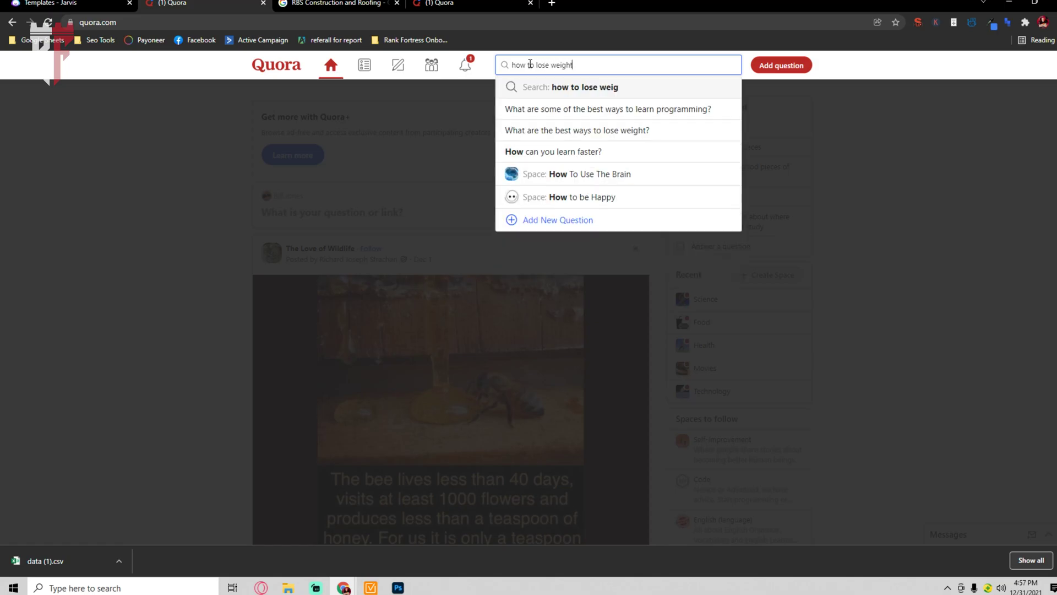
key(Return)
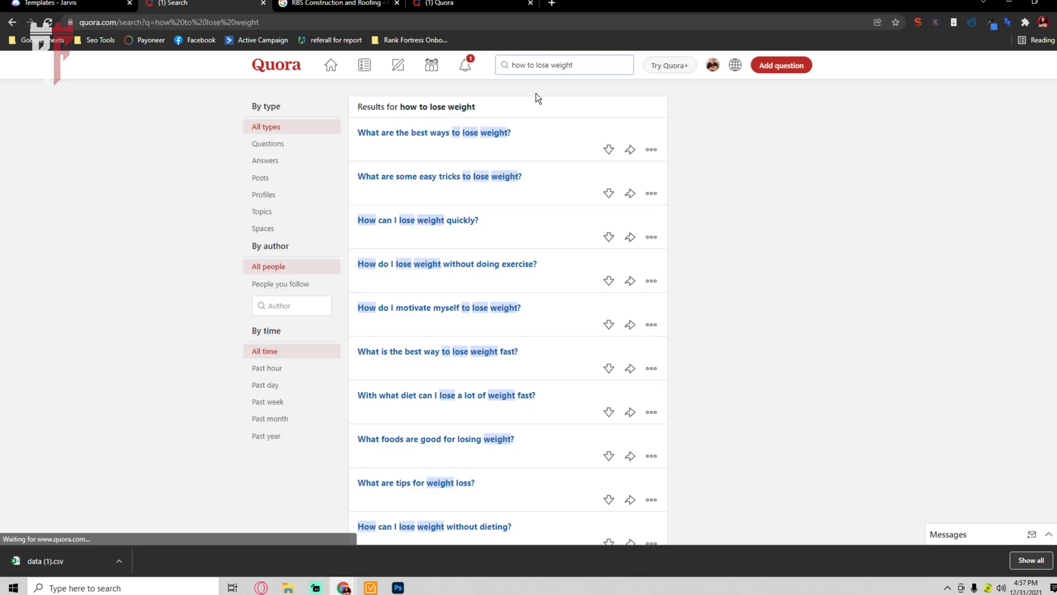
scroll(597, 183, down, 15)
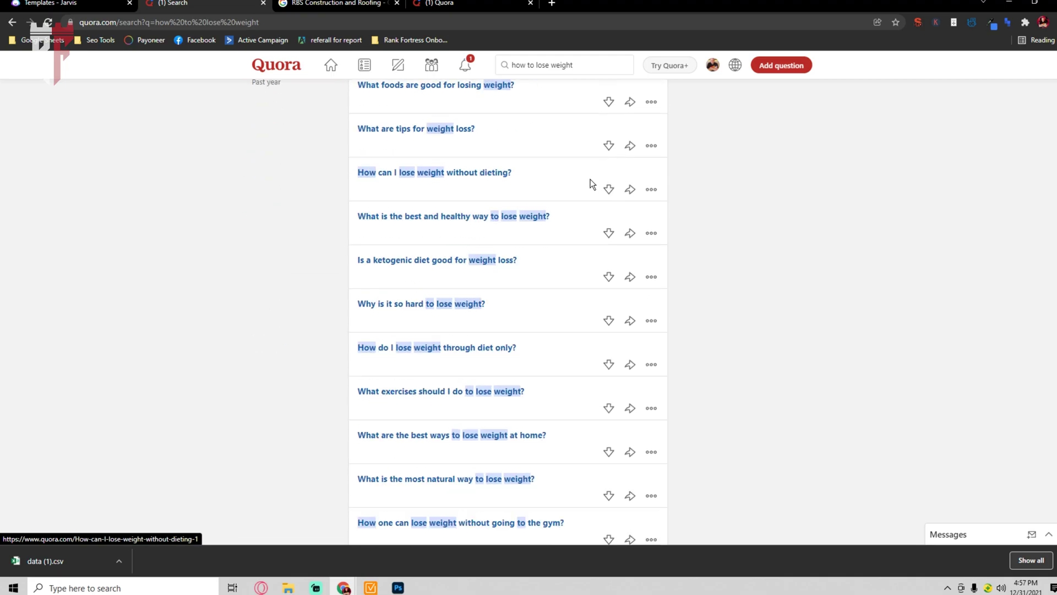
scroll(739, 190, down, 8)
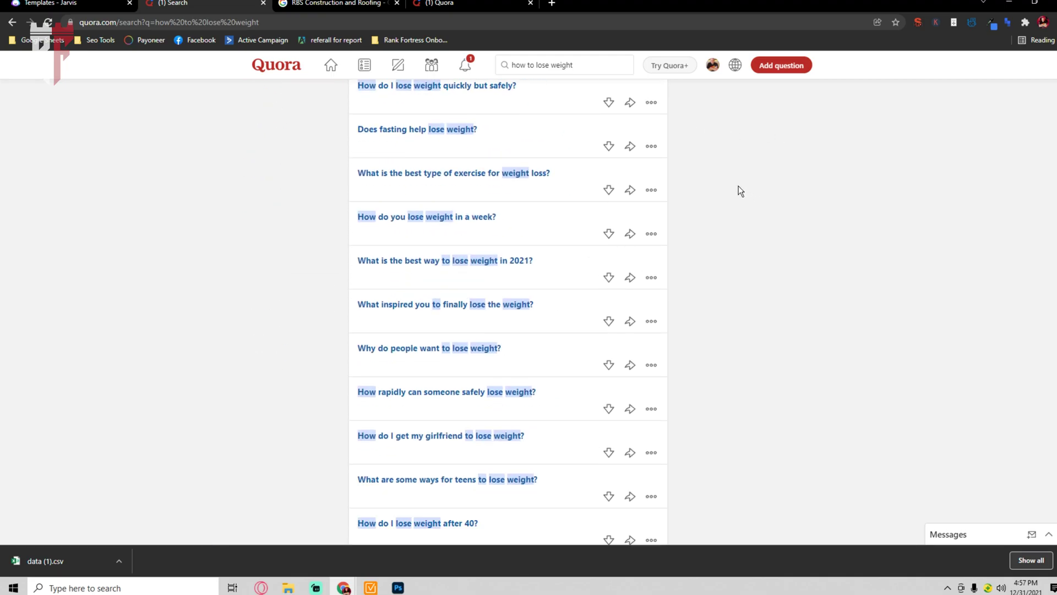
scroll(738, 192, down, 8)
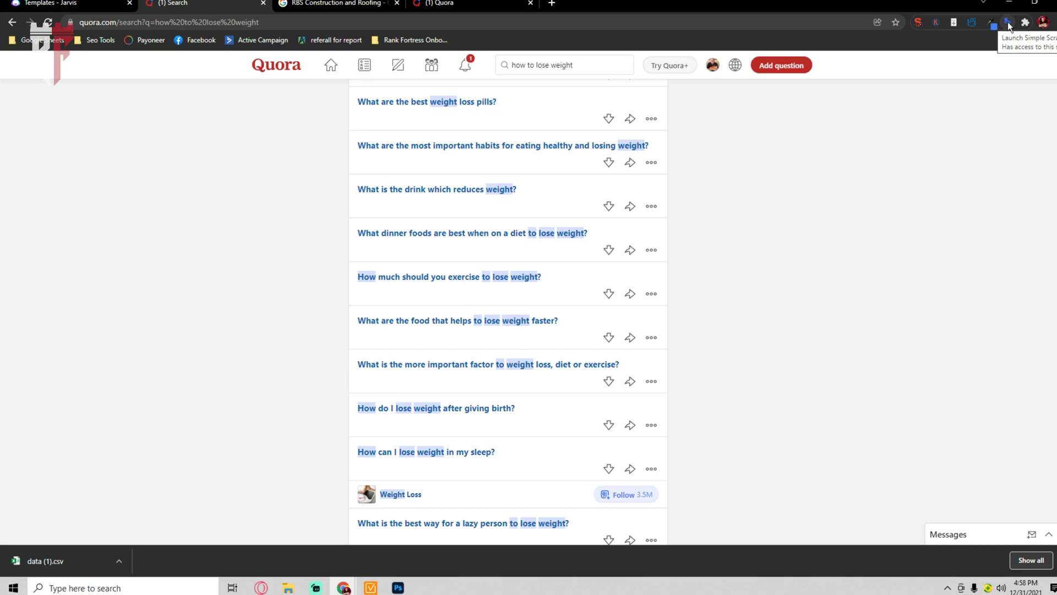
Start scraping this page with Simplescraper and add the property propertyName1 covering all the question titles
click(1008, 21)
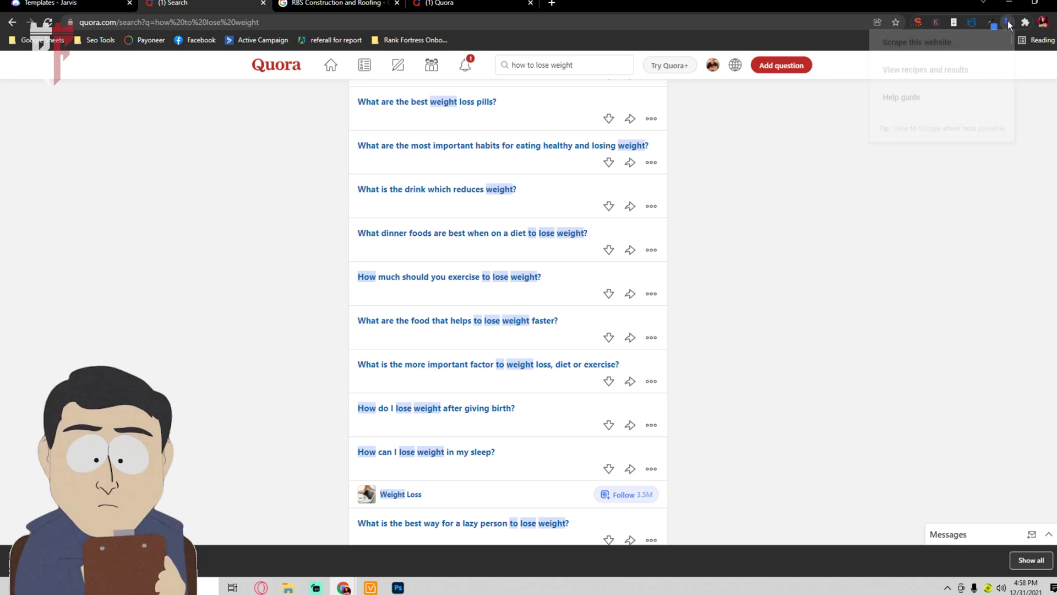
click(955, 49)
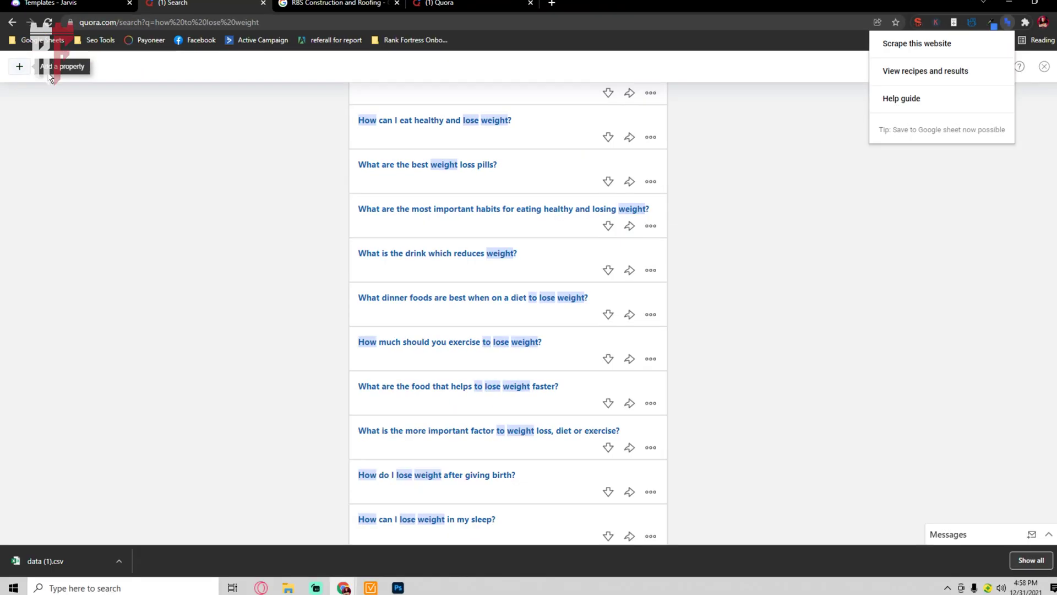
click(19, 67)
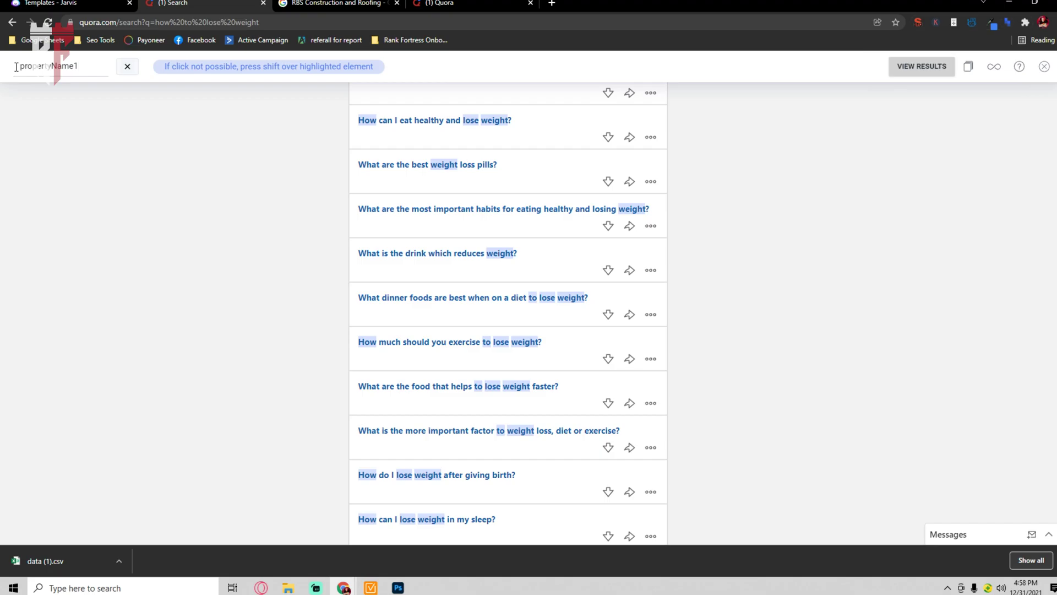
click(537, 122)
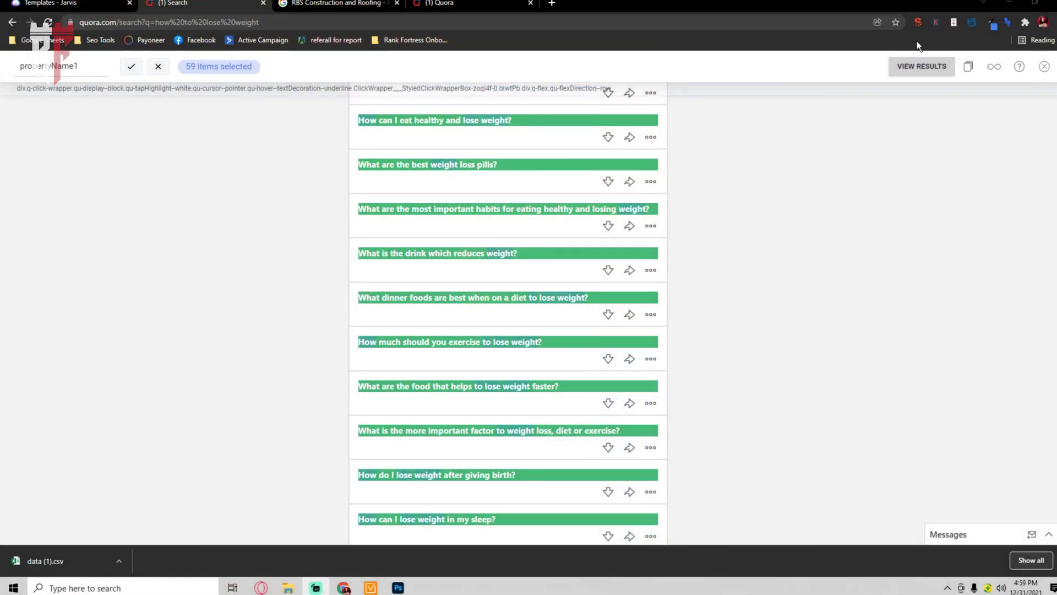
double_click(921, 67)
click(904, 64)
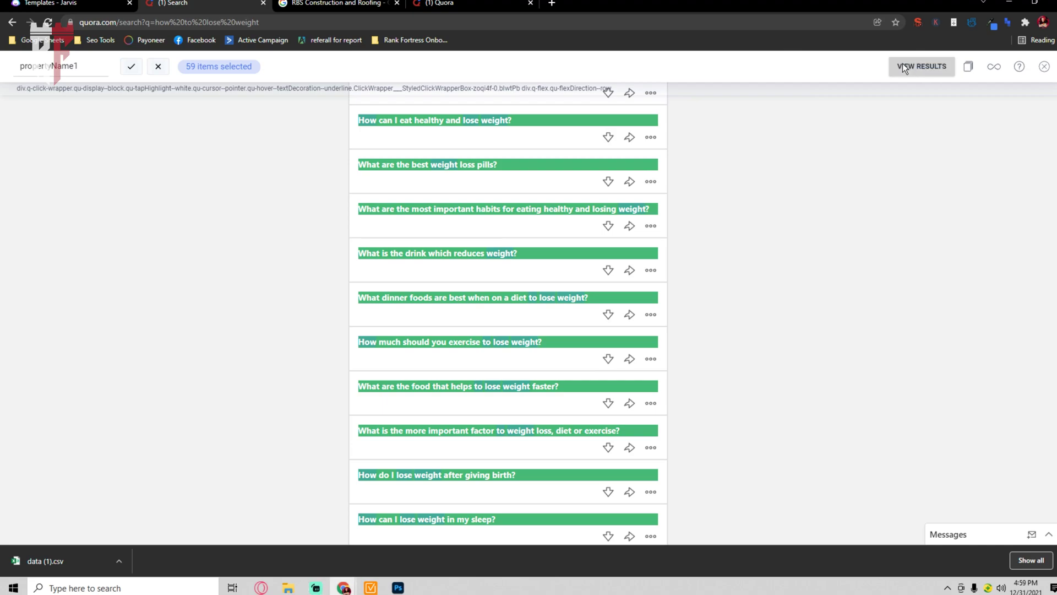
click(130, 70)
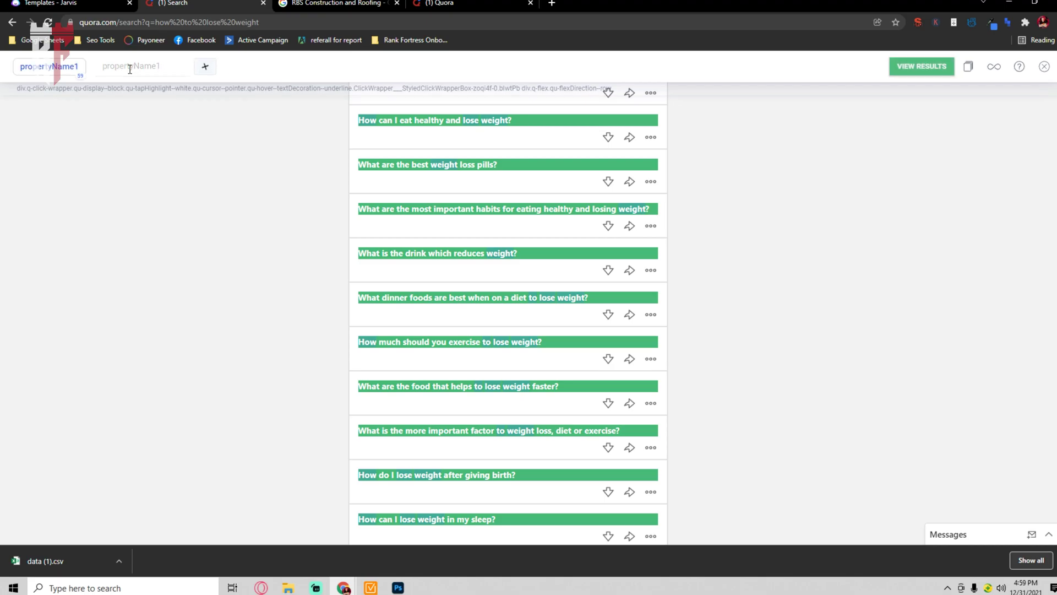
View the scraped results and download them as a CSV file named data (2) on the Desktop
click(921, 66)
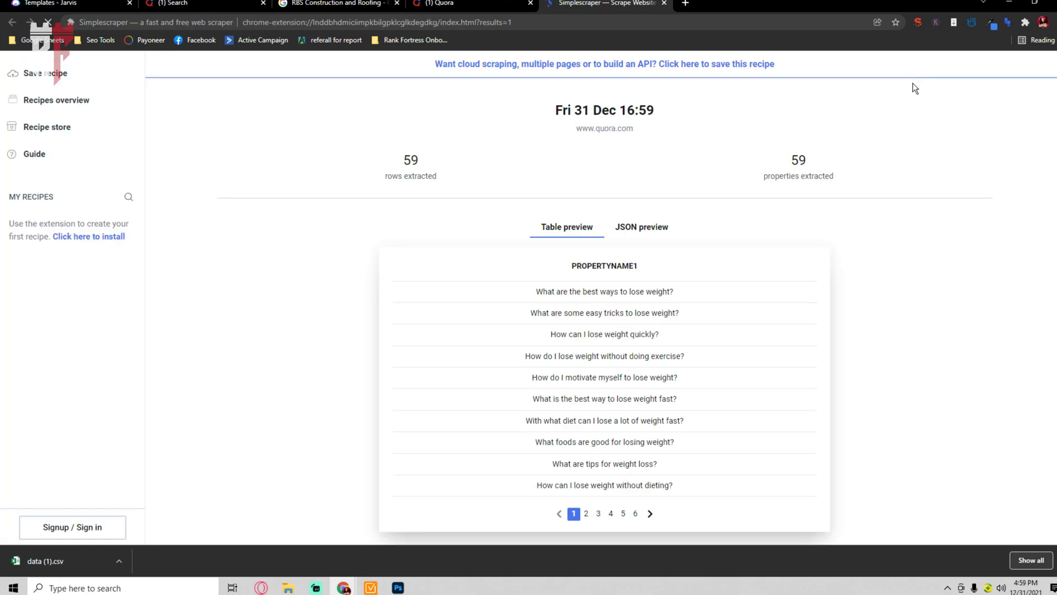
scroll(799, 147, down, 2)
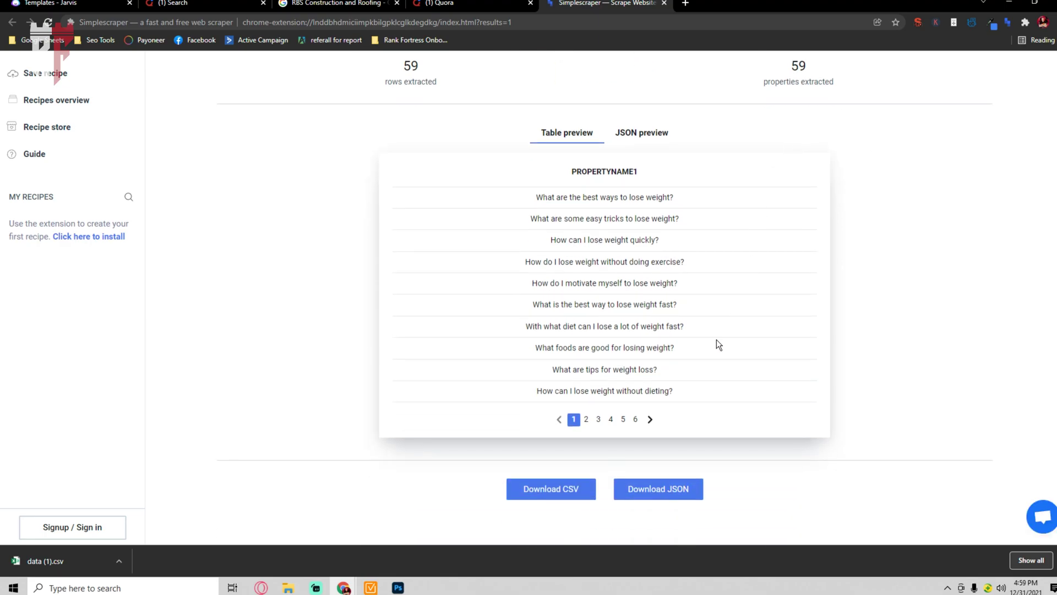
click(558, 496)
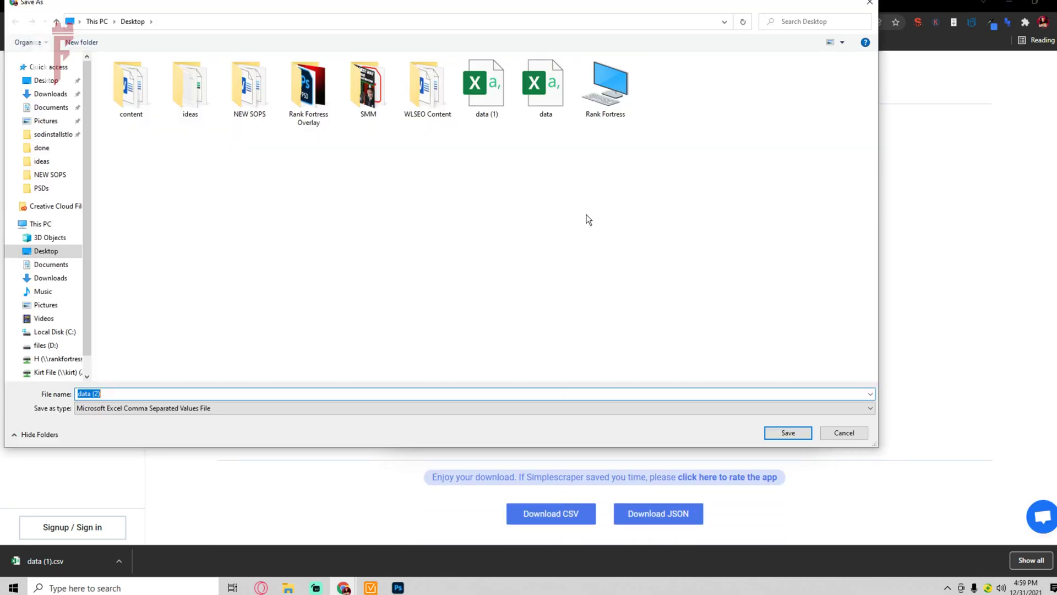
click(784, 433)
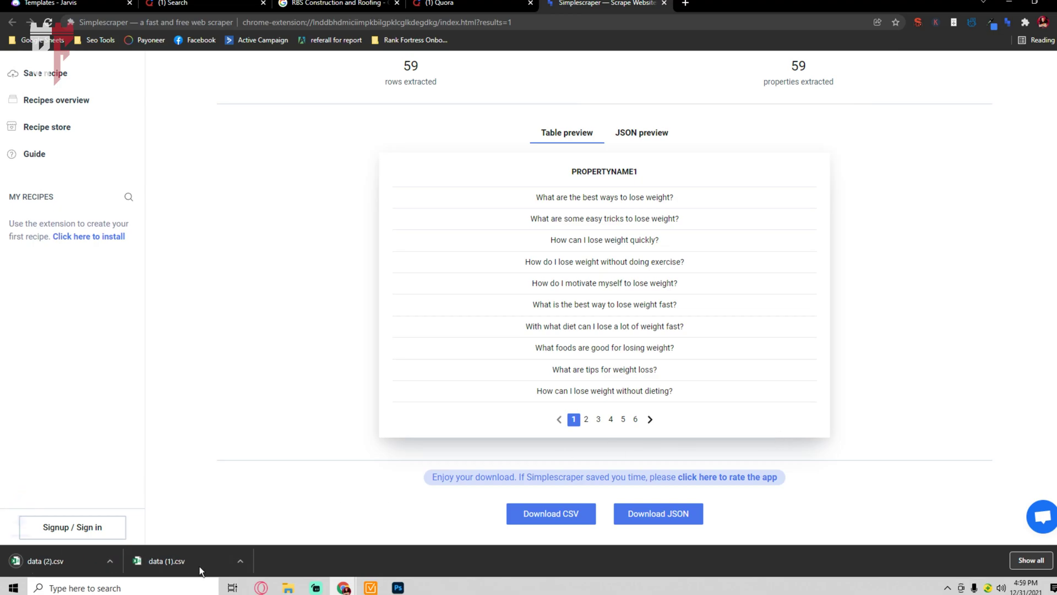
Open the downloaded data (2).csv in Excel and look over the scraped questions
click(56, 558)
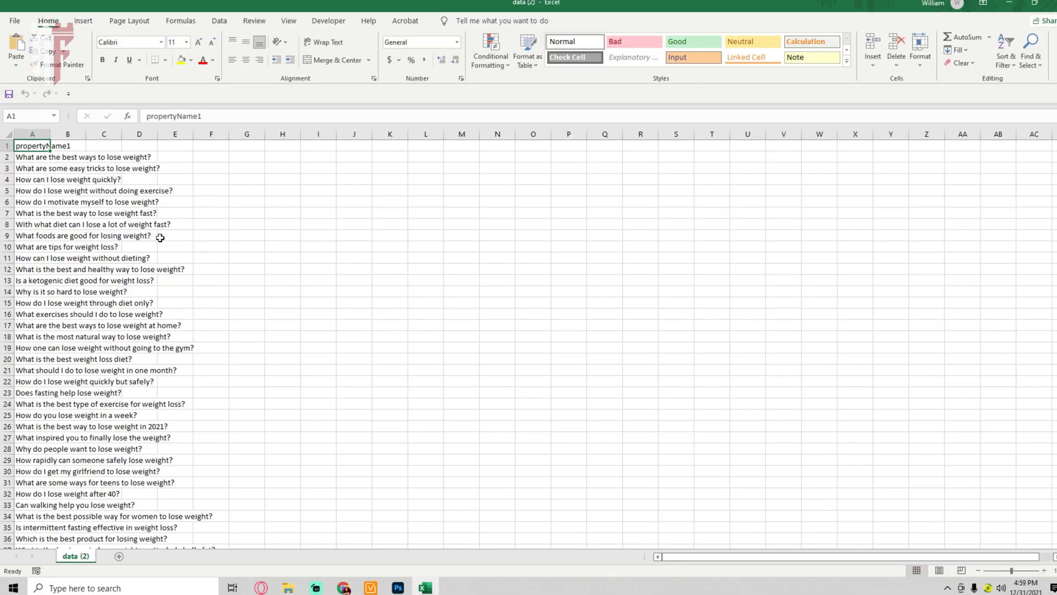
drag(35, 159, 154, 258)
click(512, 400)
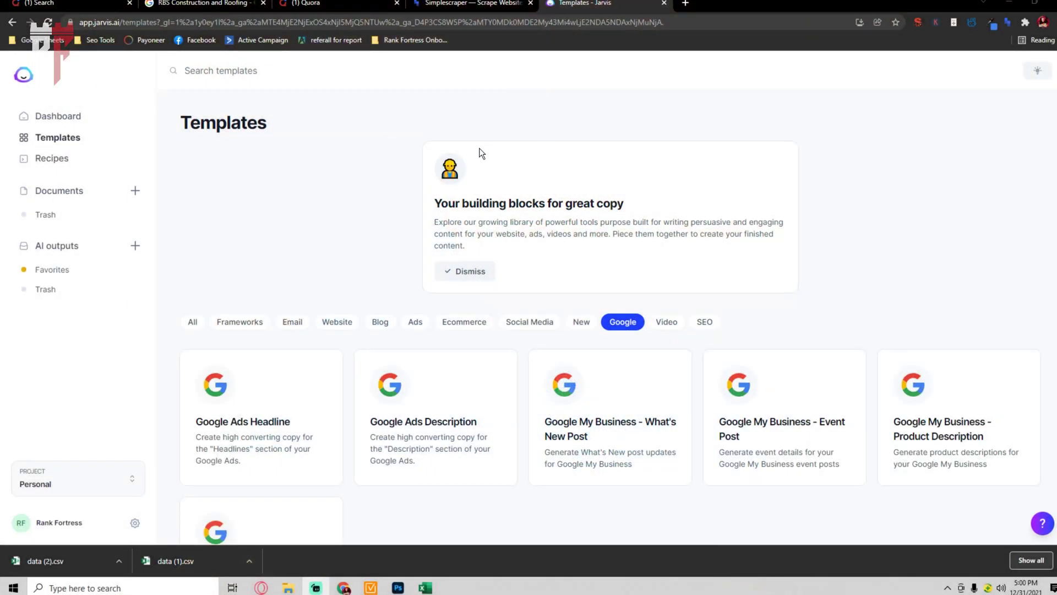
click(244, 70)
text(quora)
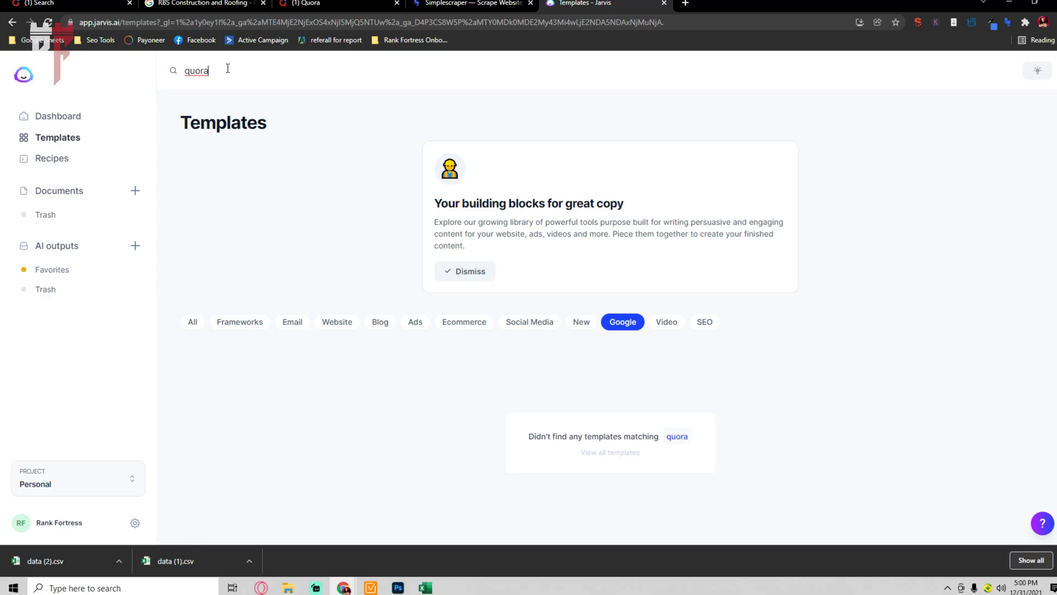
drag(230, 70, 164, 75)
text(answe)
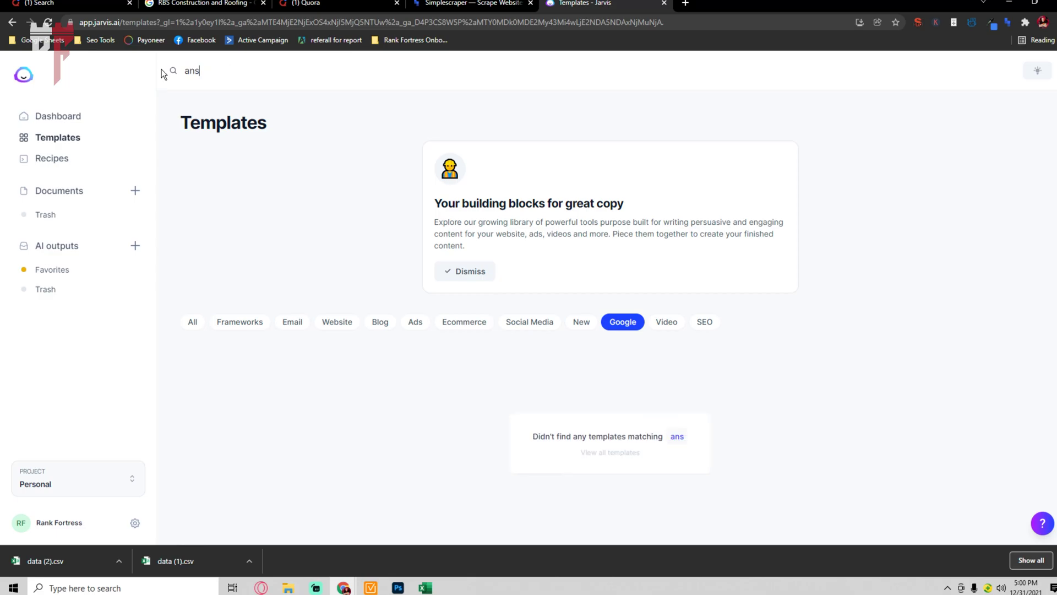
click(63, 115)
click(64, 142)
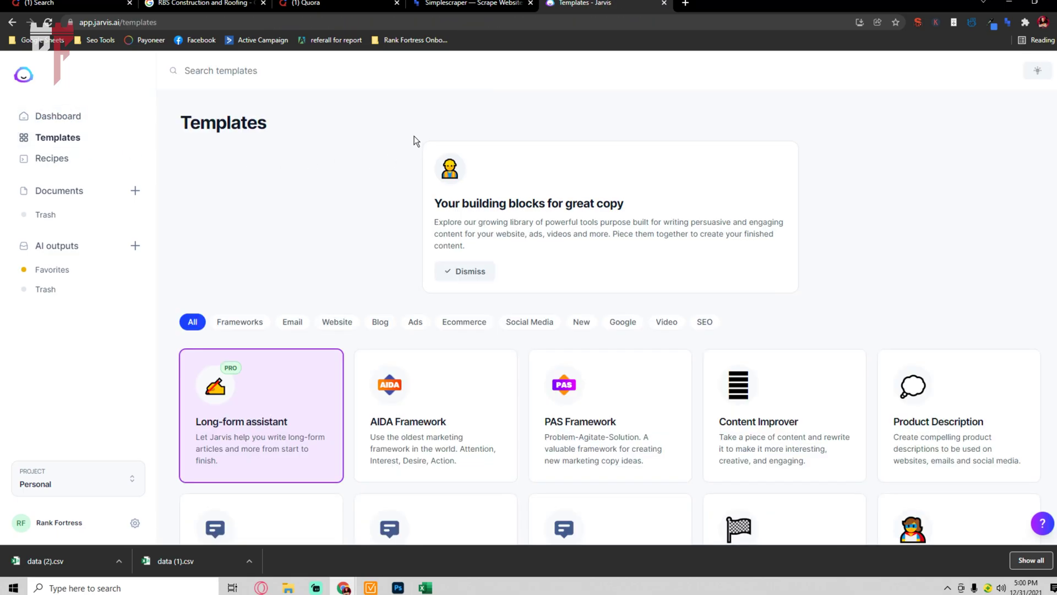
Search all Jarvis templates for "qu" and open the Quora Answers template
click(303, 76)
text(qu)
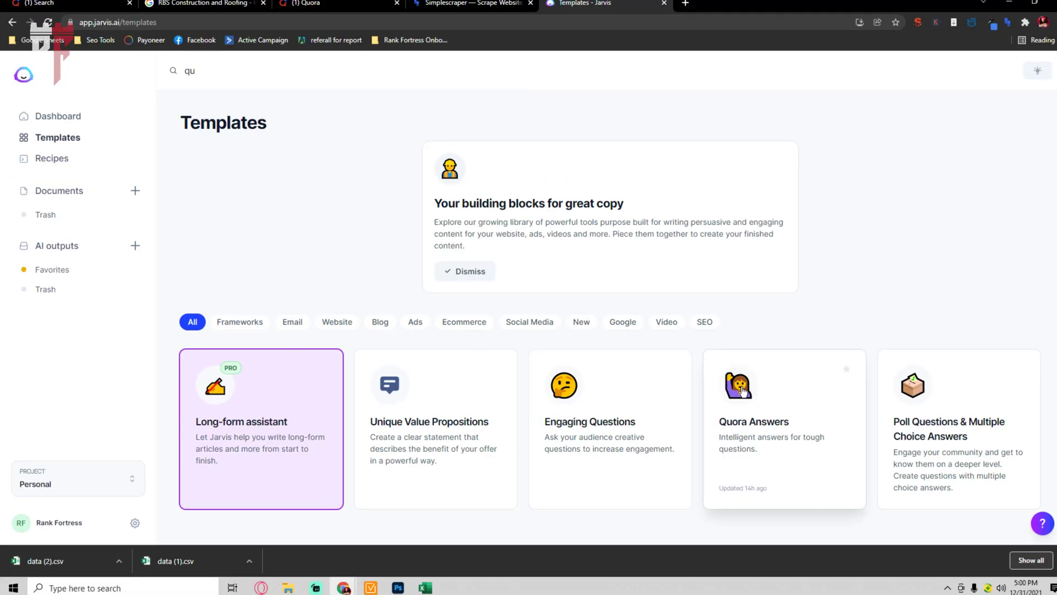
click(741, 391)
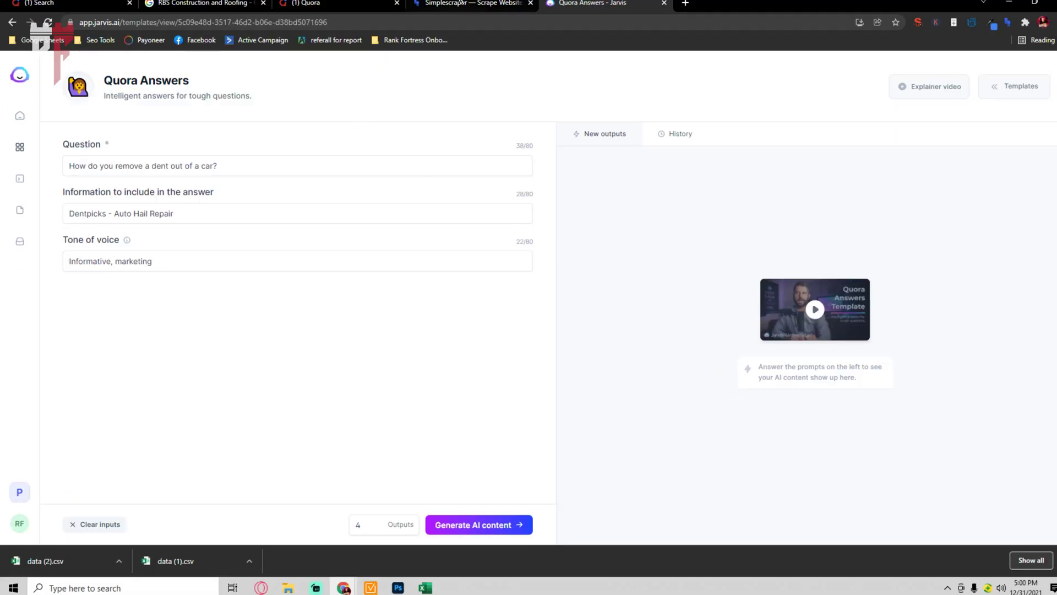
Copy "Is a ketogenic diet good for weight loss?" from the Excel list into the template's Question field in Jarvis
click(425, 587)
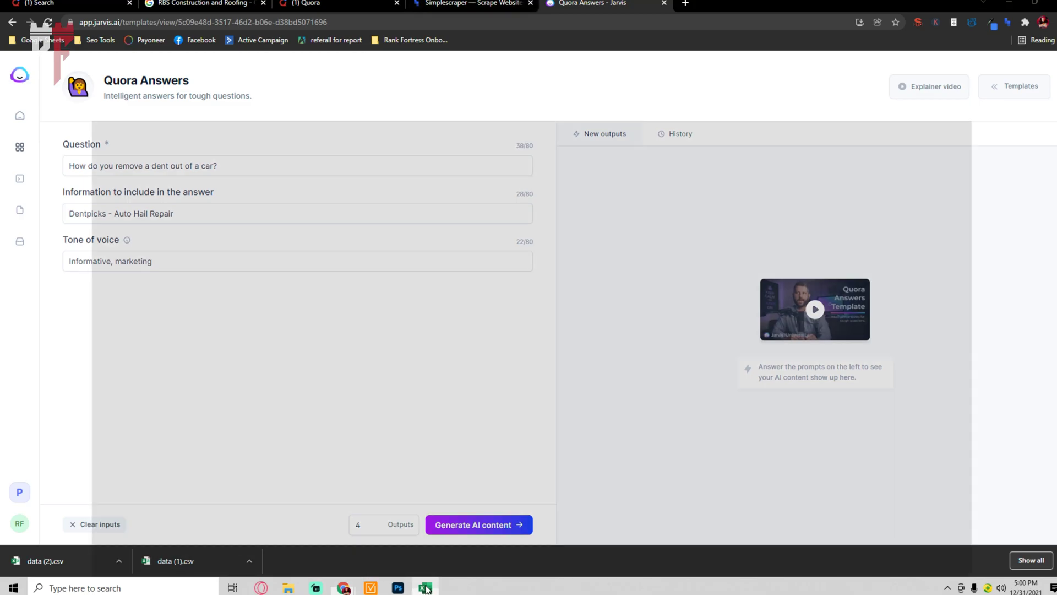
click(25, 195)
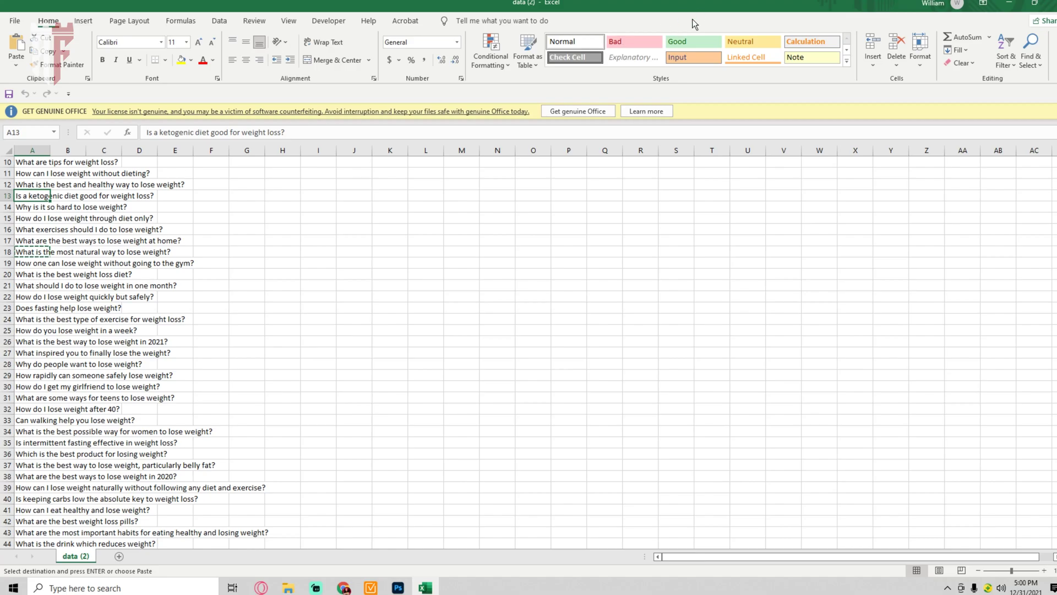
key(ctrl+c)
click(1005, 5)
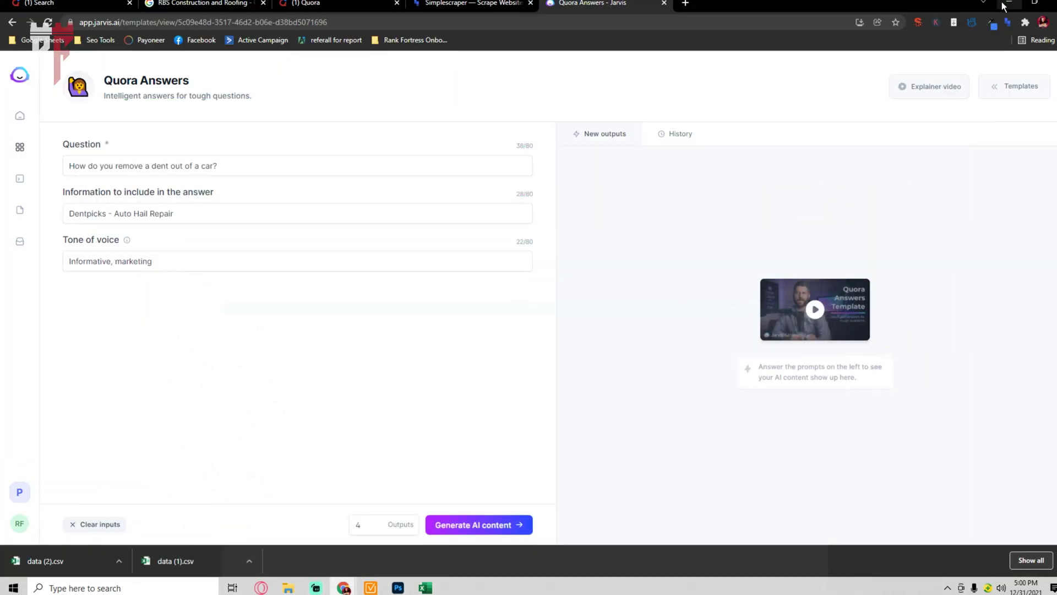
triple_click(240, 166)
key(ctrl+v)
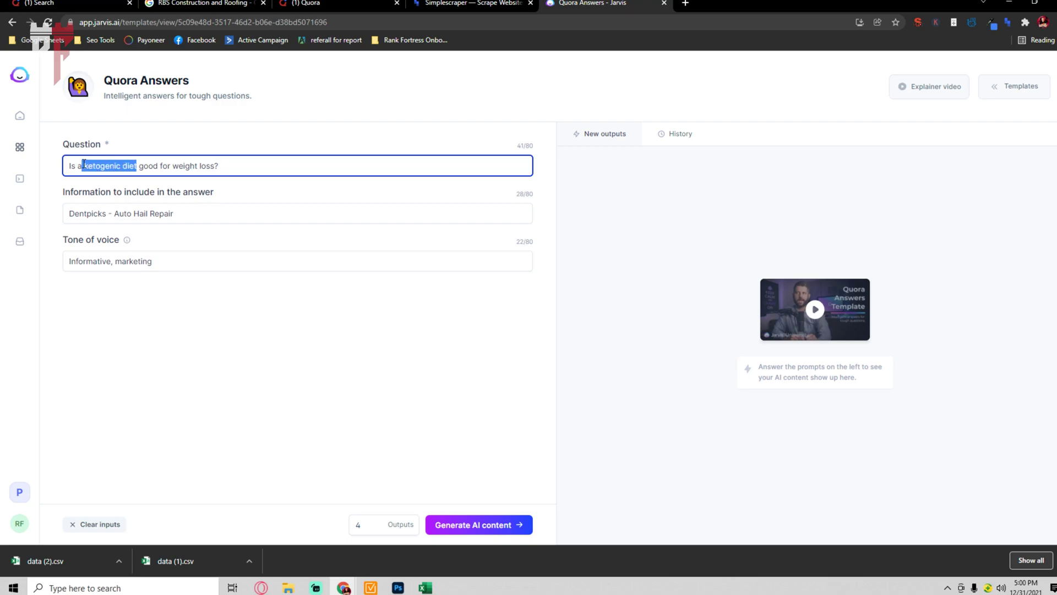
Set the information to include in the answer to "ketogenic diet" and generate the AI content
triple_click(182, 215)
key(ctrl+v)
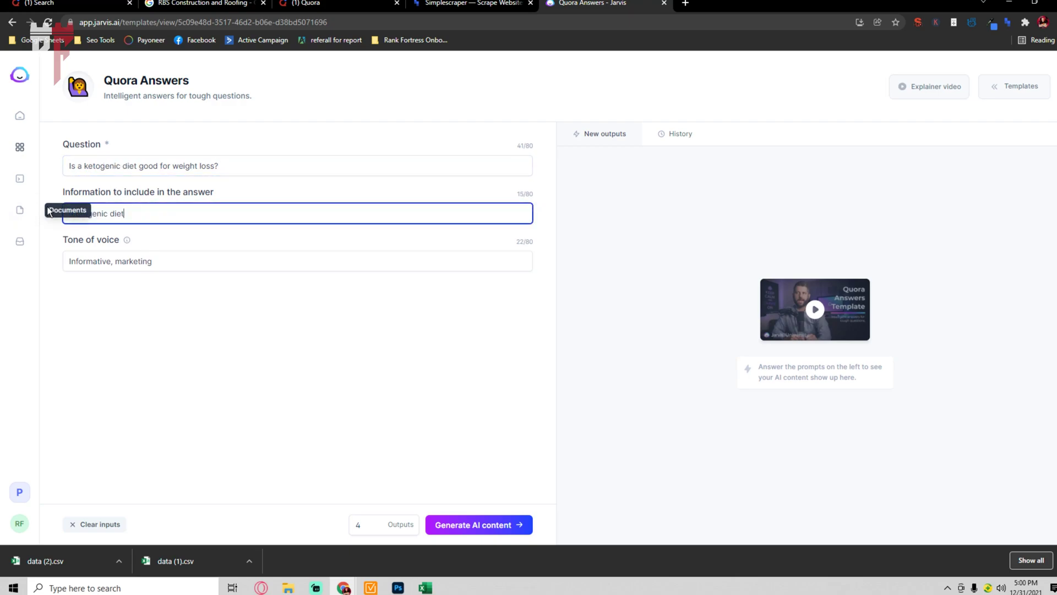
click(204, 265)
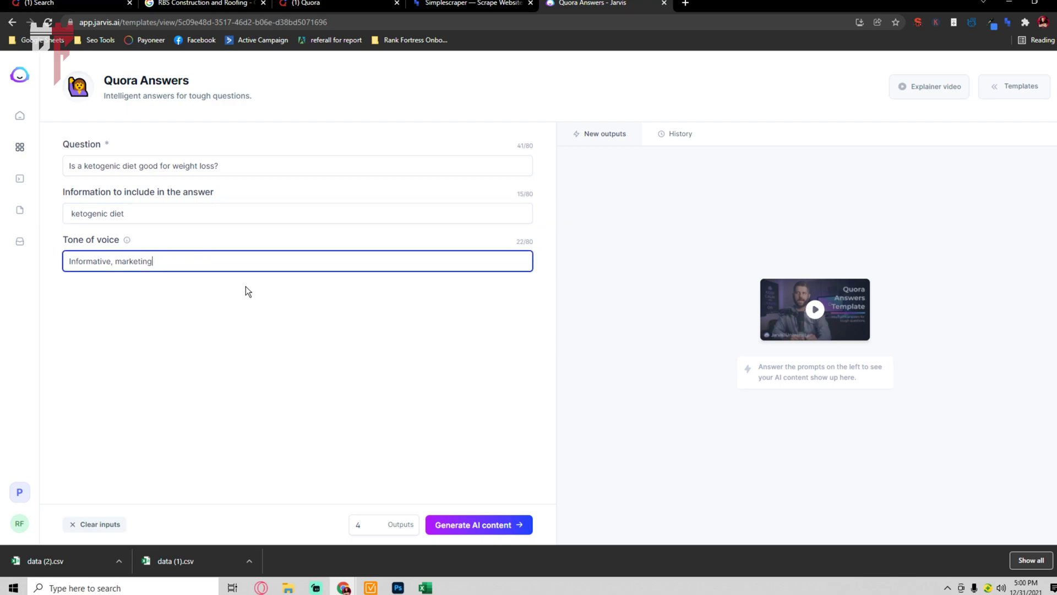
click(472, 524)
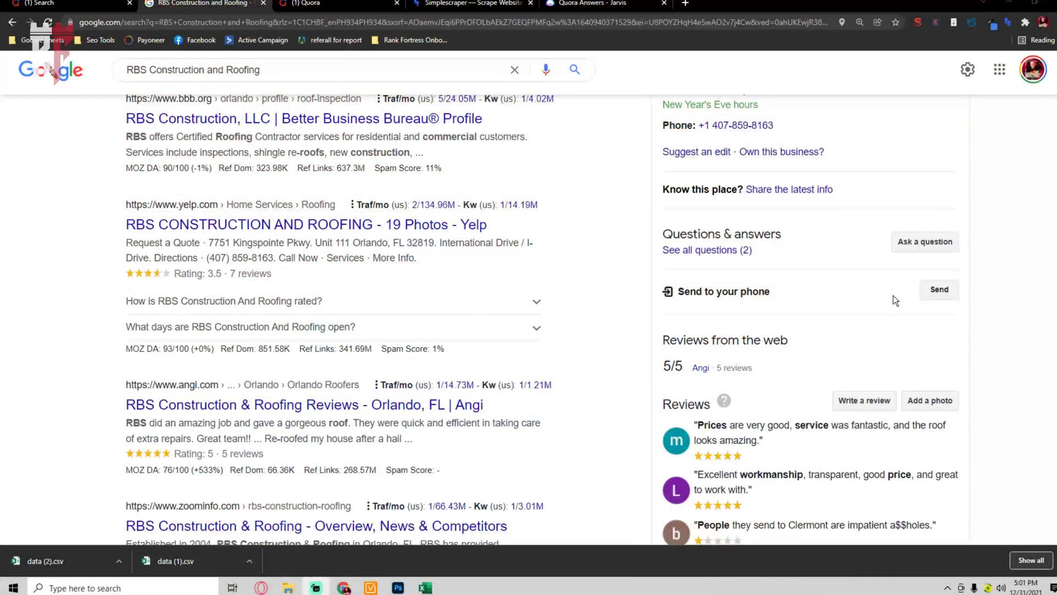
Open the form for asking RBS Construction and Roofing a question on Google and close it without posting
click(923, 243)
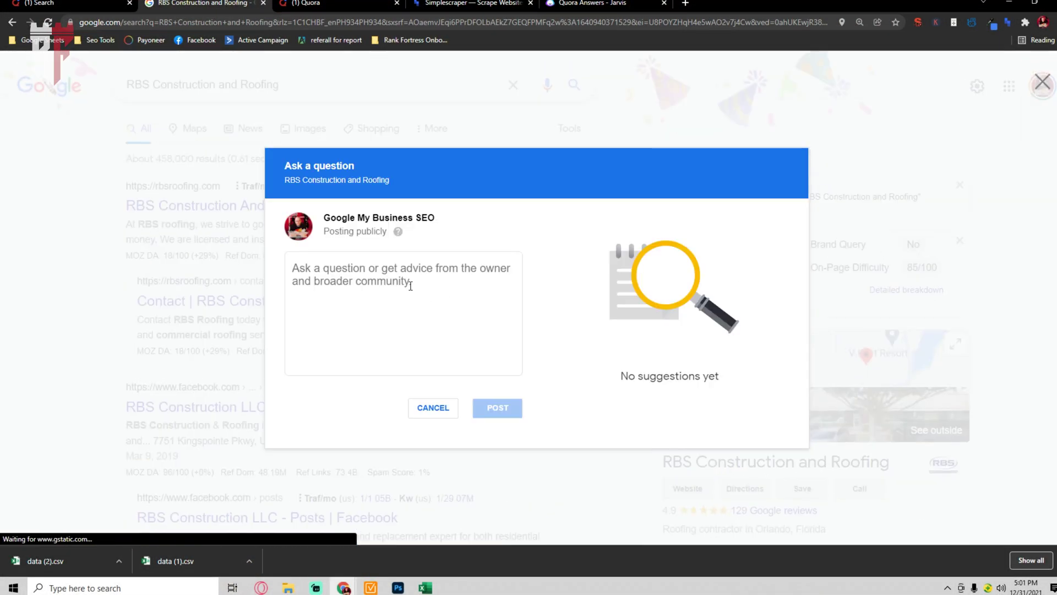
click(435, 408)
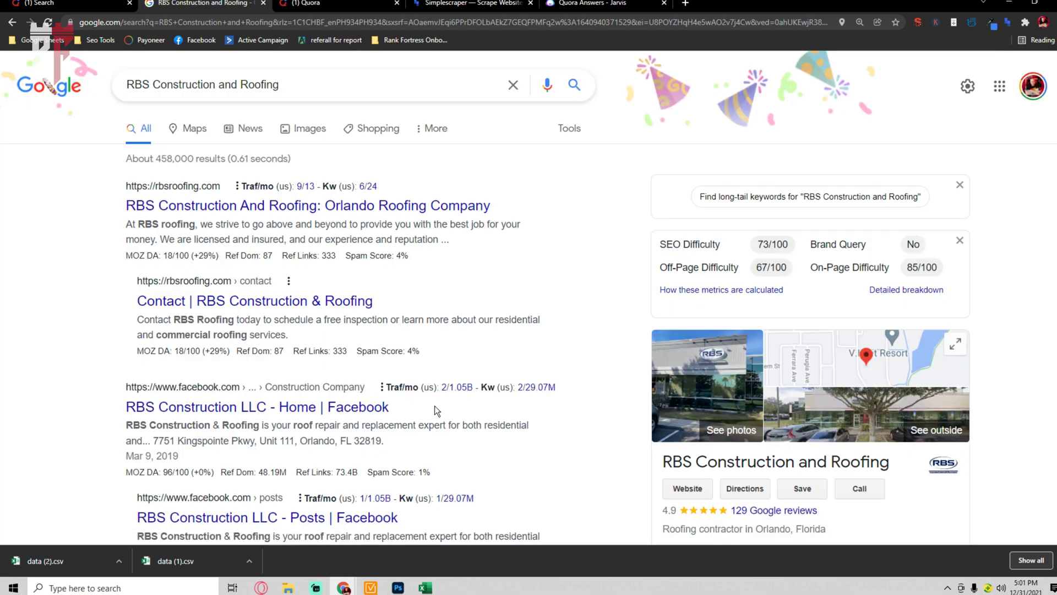
Enter "How much does an average roof repair cost?" as a new question for RBS Construction and Roofing on its Google listing
scroll(795, 319, down, 5)
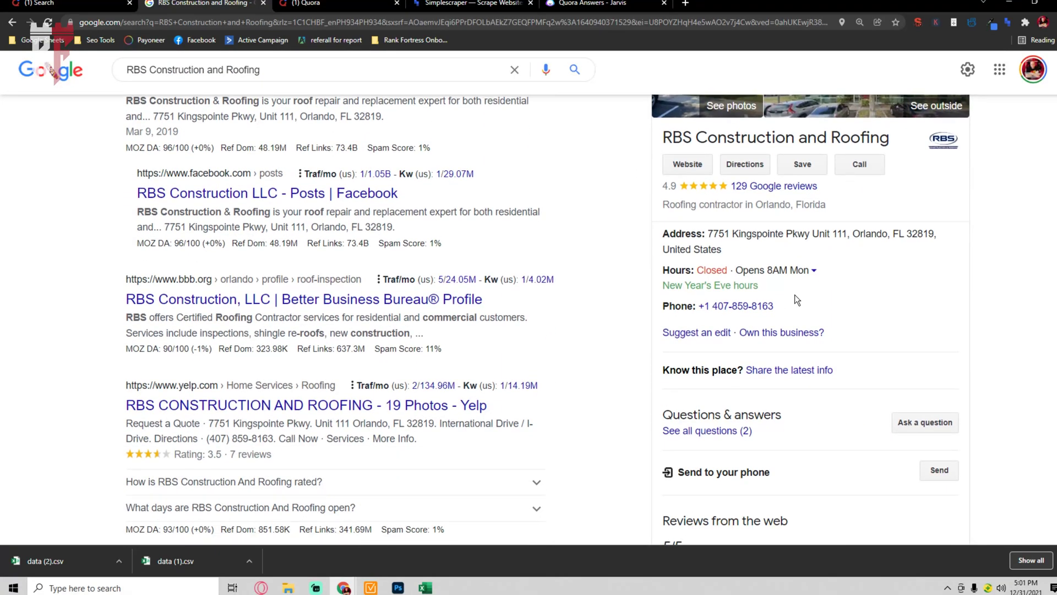
scroll(754, 276, up, 6)
scroll(760, 281, down, 10)
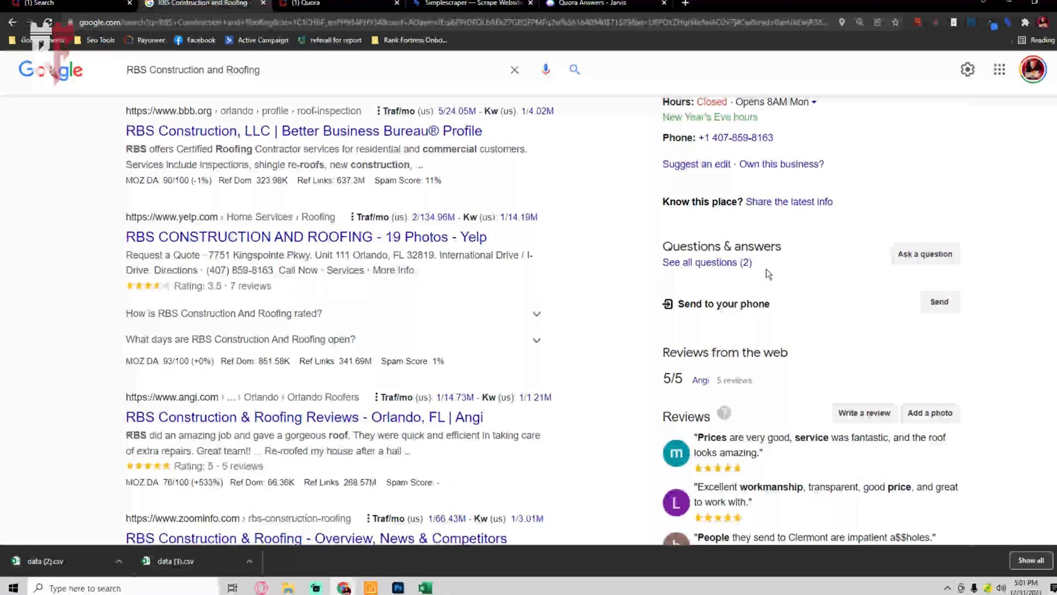
click(925, 254)
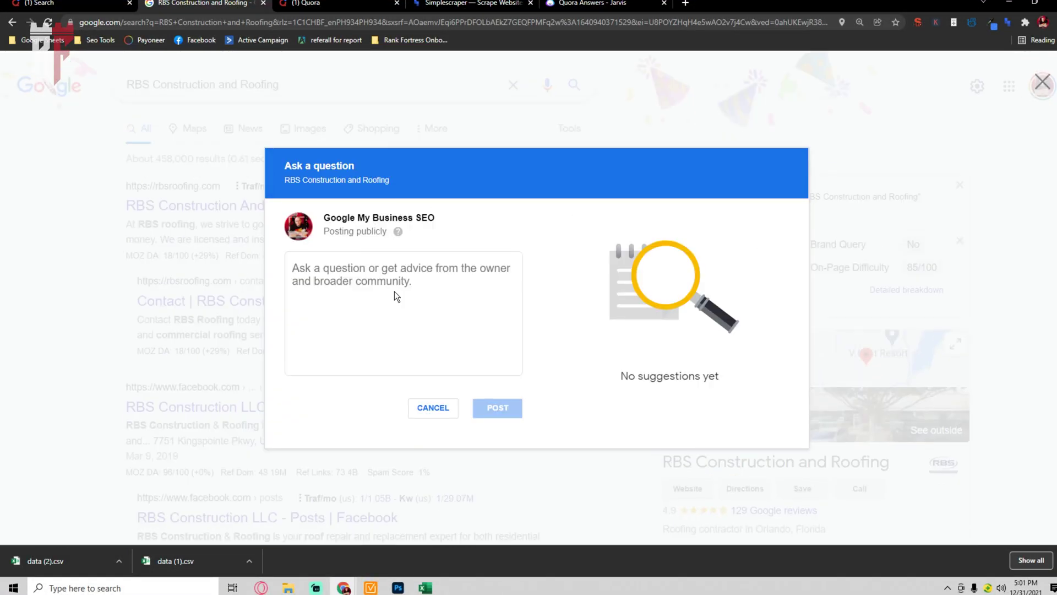
text(How)
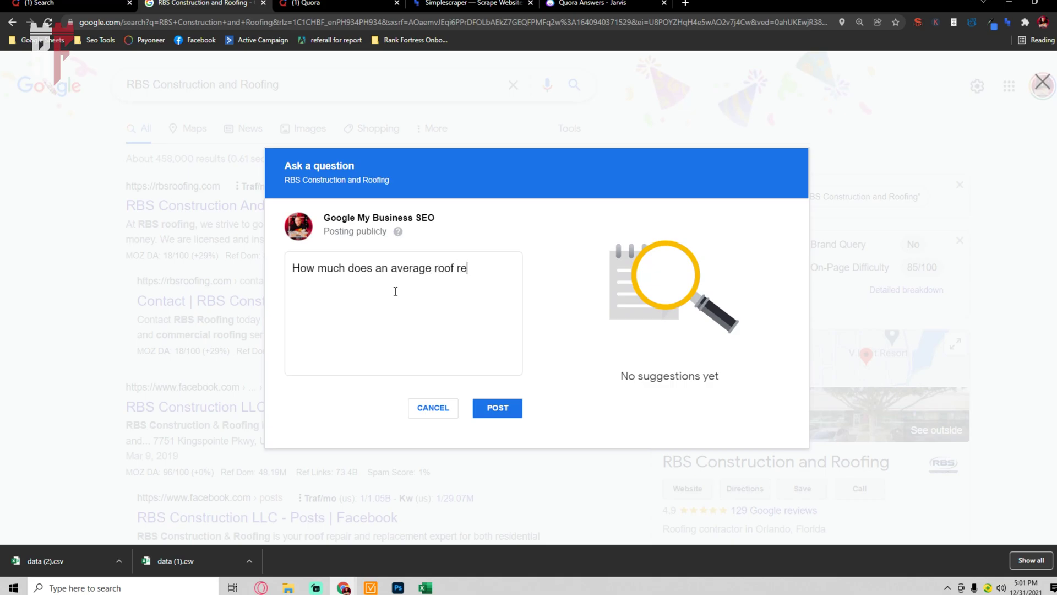
text(much does an average roof repair cost?)
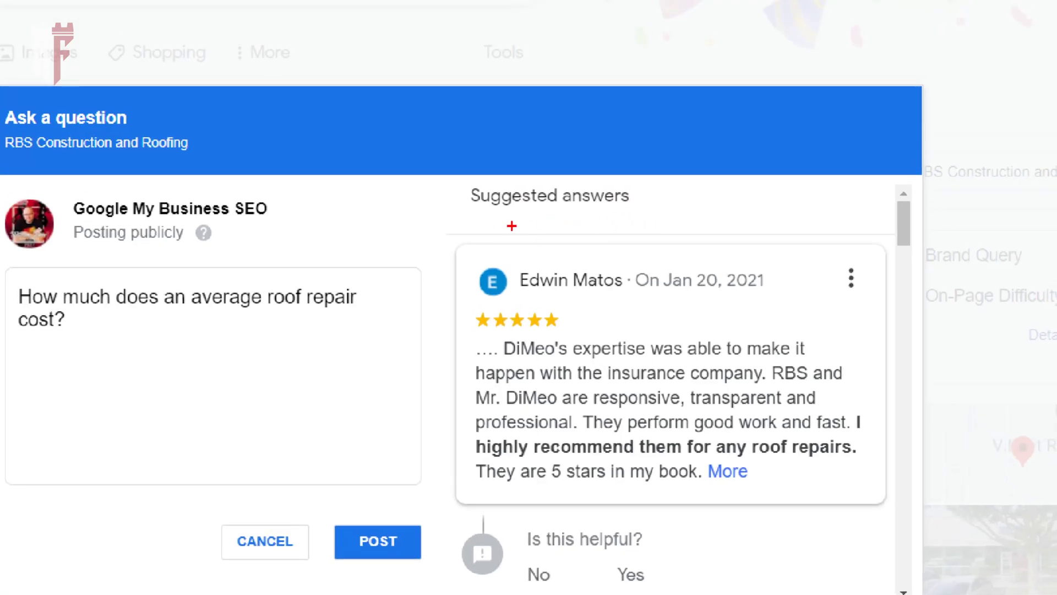
drag(551, 225, 749, 241)
mouse_move(851, 254)
mouse_down()
mouse_move(845, 444)
mouse_move(598, 480)
mouse_move(513, 314)
mouse_up()
key(Escape)
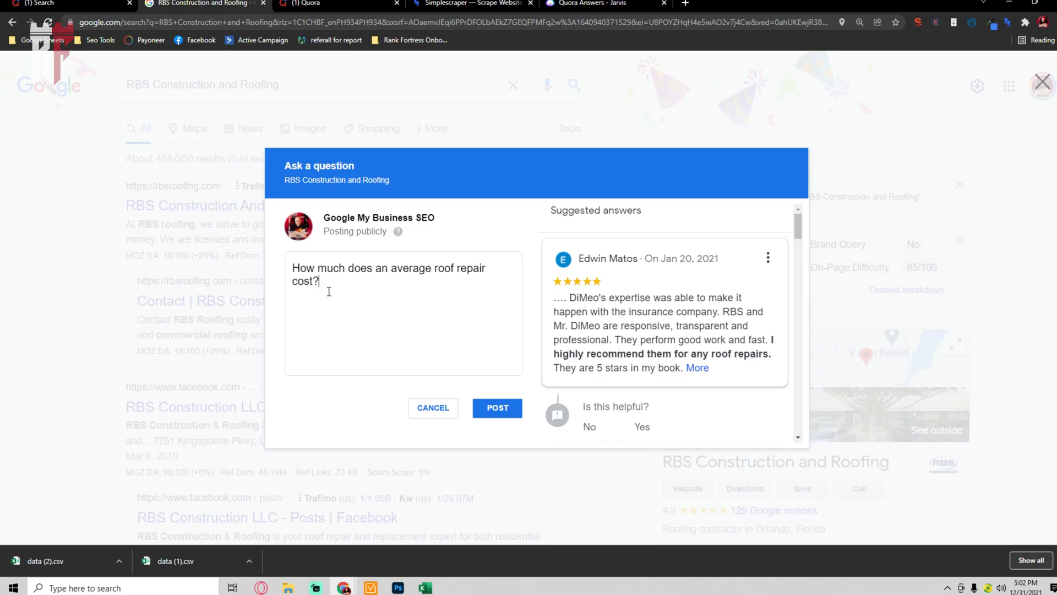
Post the roof repair cost question publicly on the RBS Construction and Roofing listing
click(498, 408)
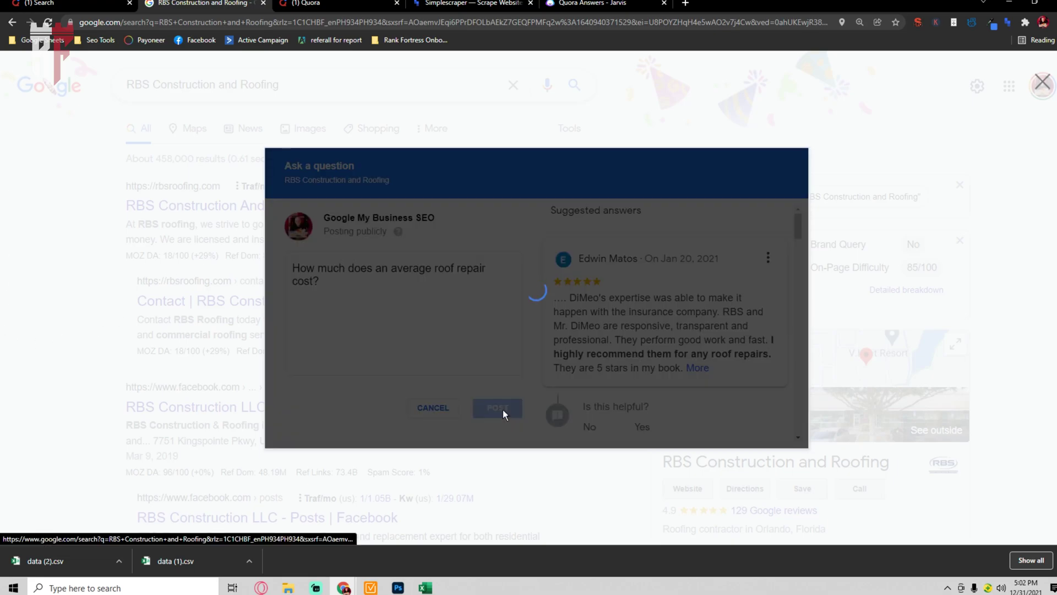
click(539, 330)
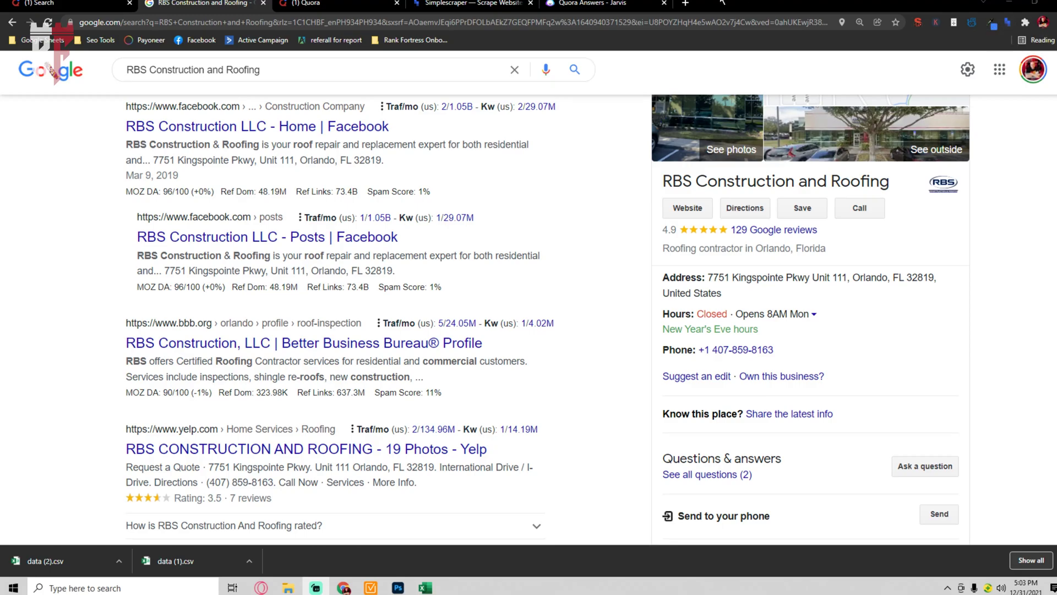
Search Google for "launch simple scraper" in a new tab and open the Simplescraper extension's Chrome Web Store page
click(686, 4)
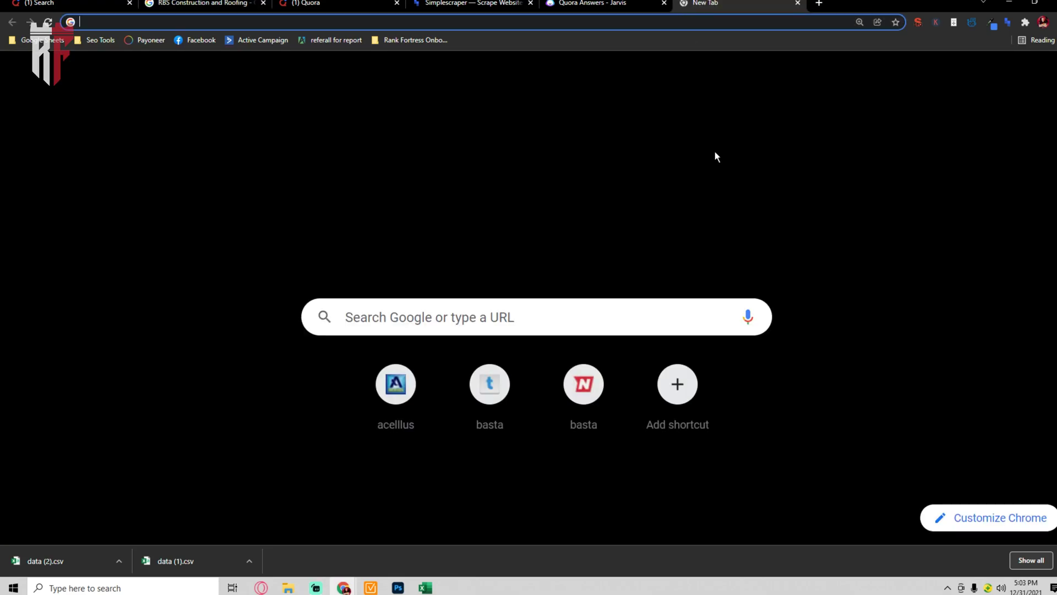
click(611, 311)
text(la)
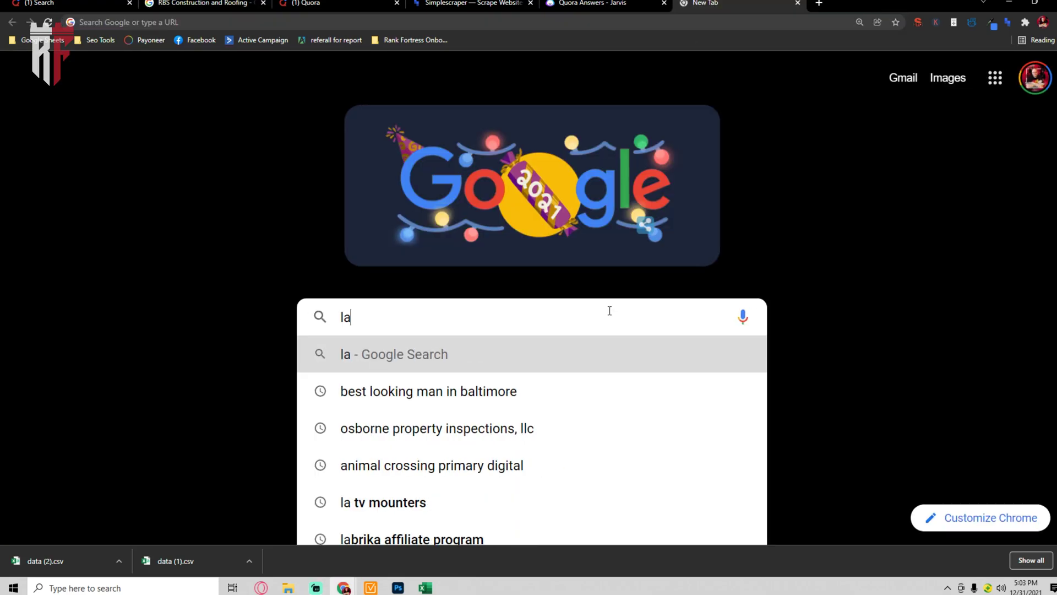
text(unch simple )
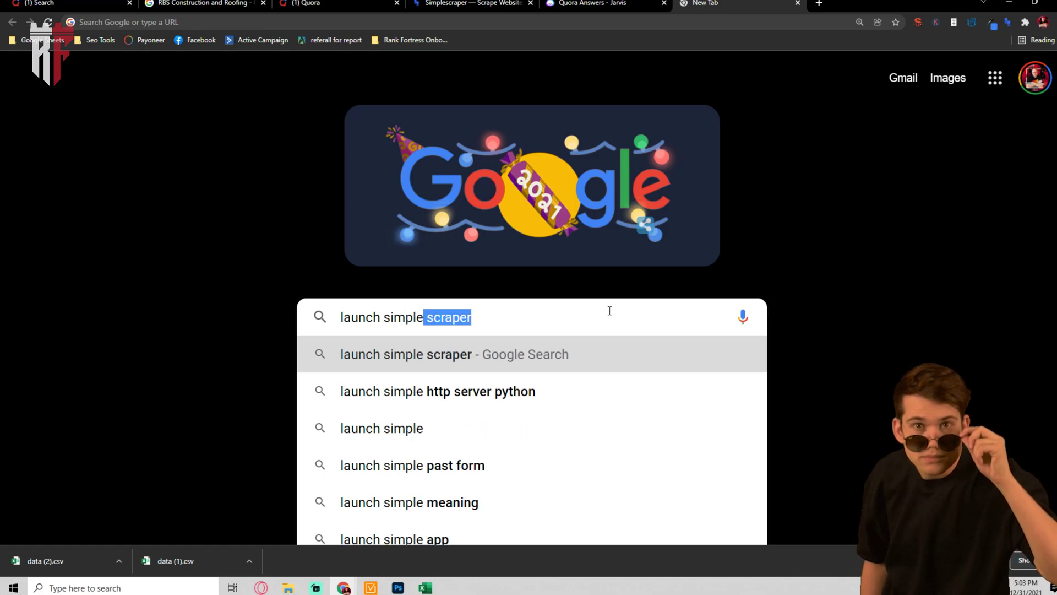
text(scraper)
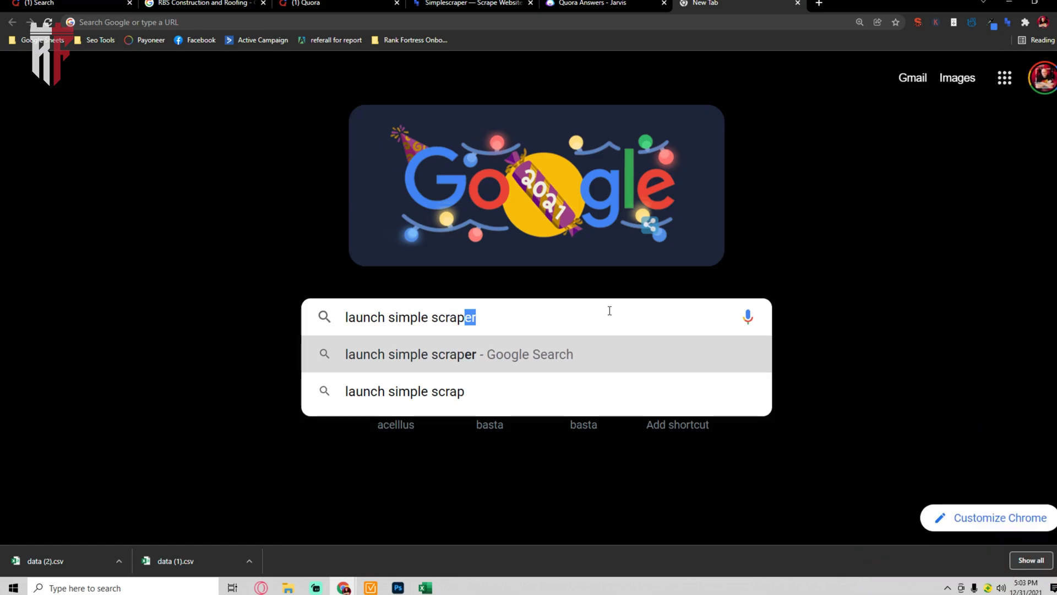
key(Return)
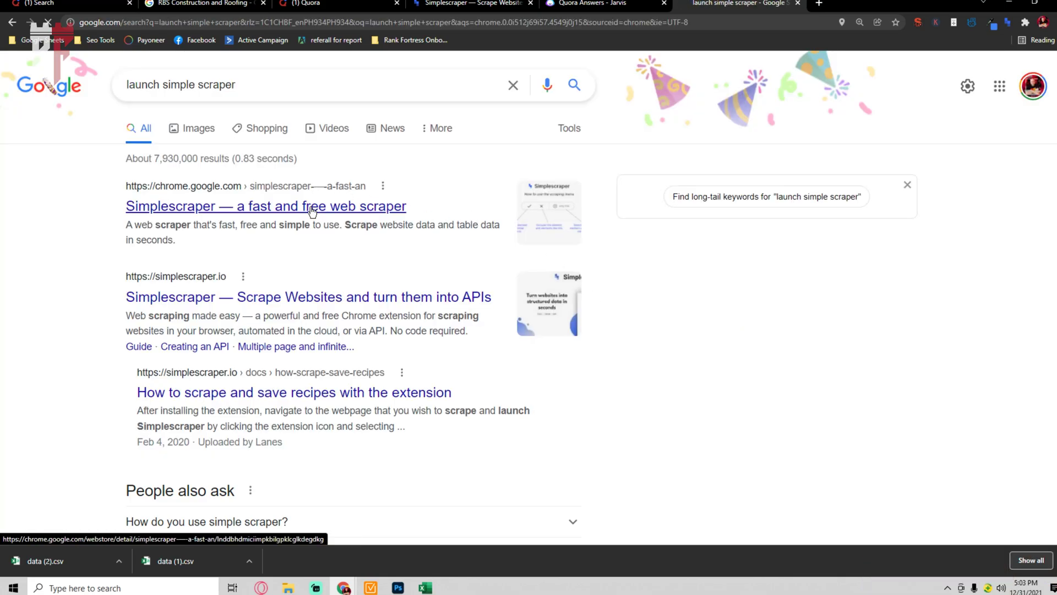
click(313, 207)
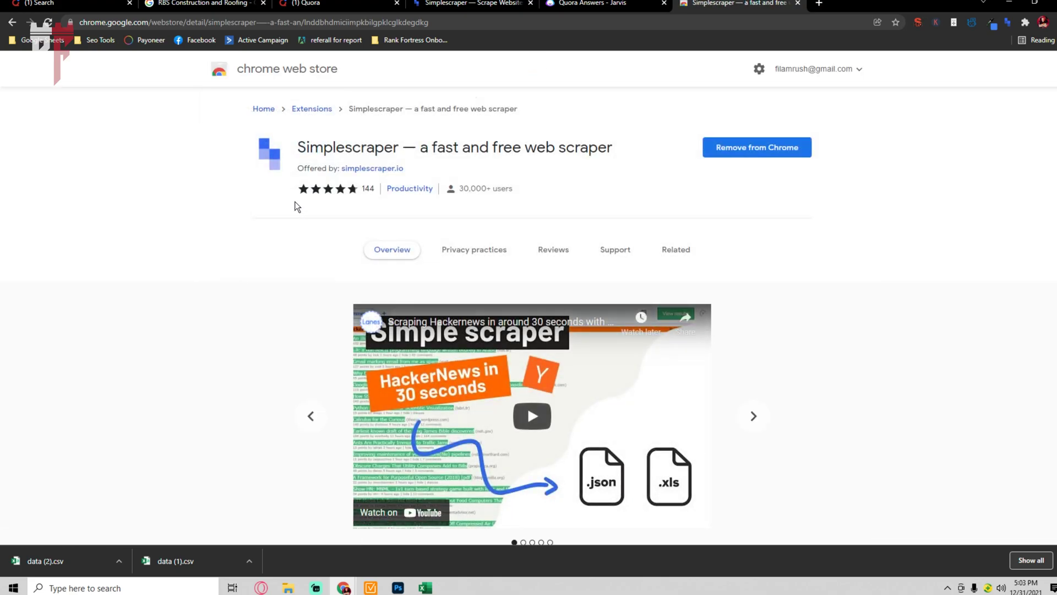
Review the open Jarvis Quora Answers output, the Simplescraper table of extracted questions and the Quora home page
click(617, 5)
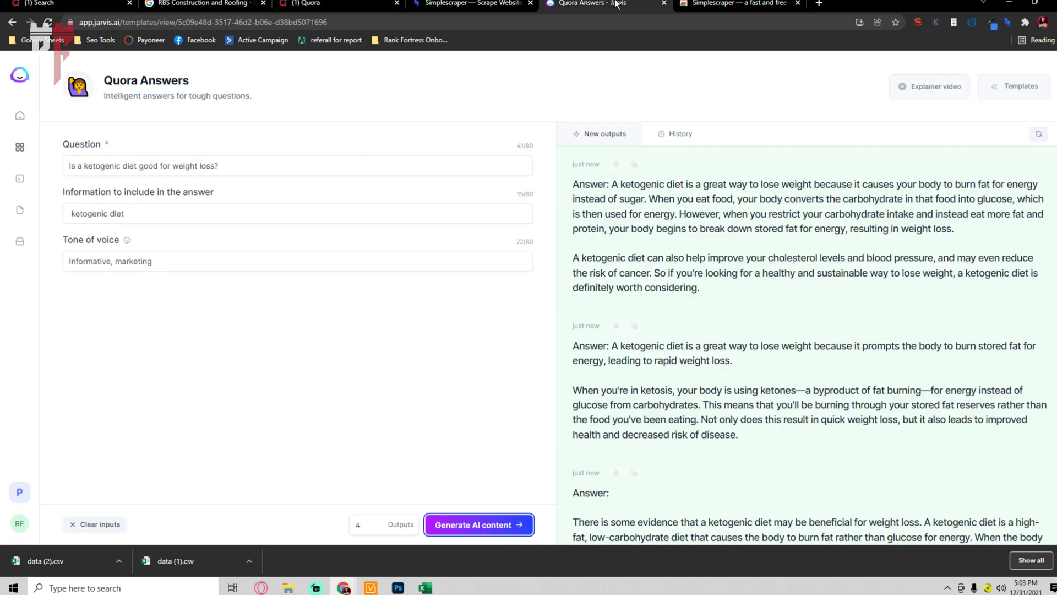
click(317, 3)
click(485, 3)
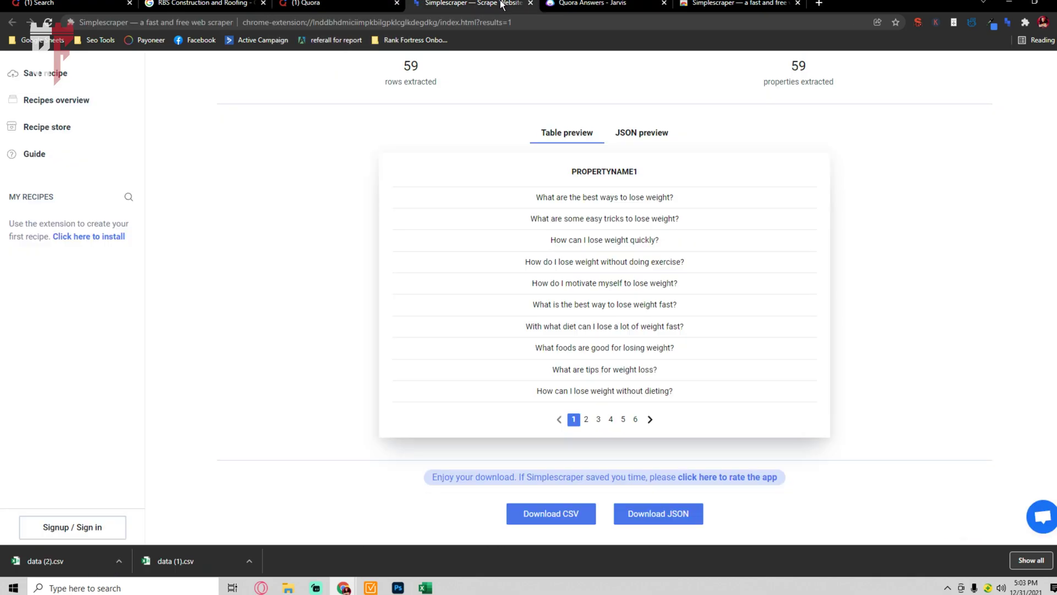
click(600, 4)
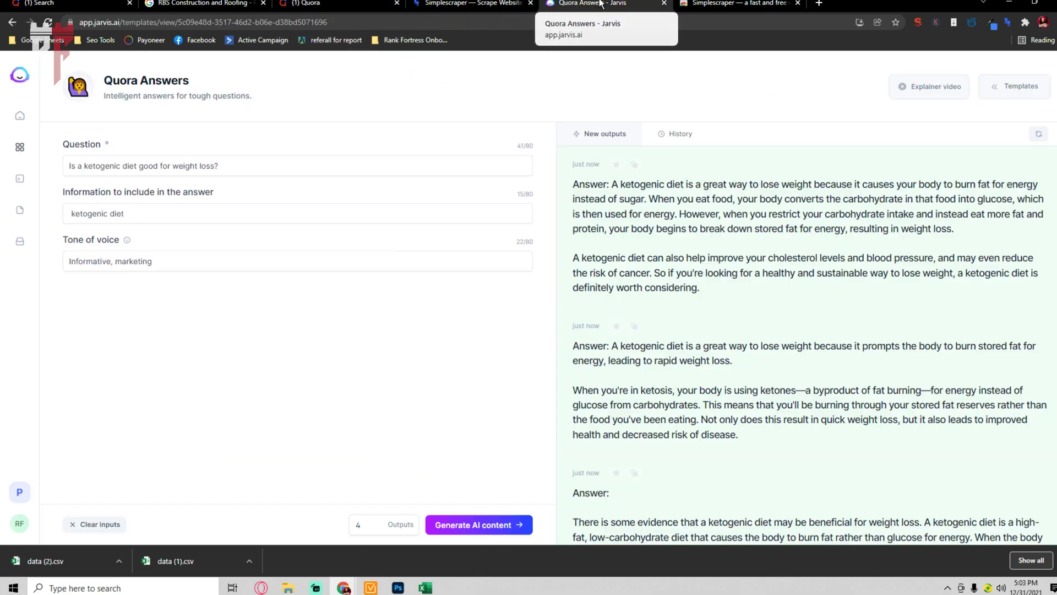
click(312, 3)
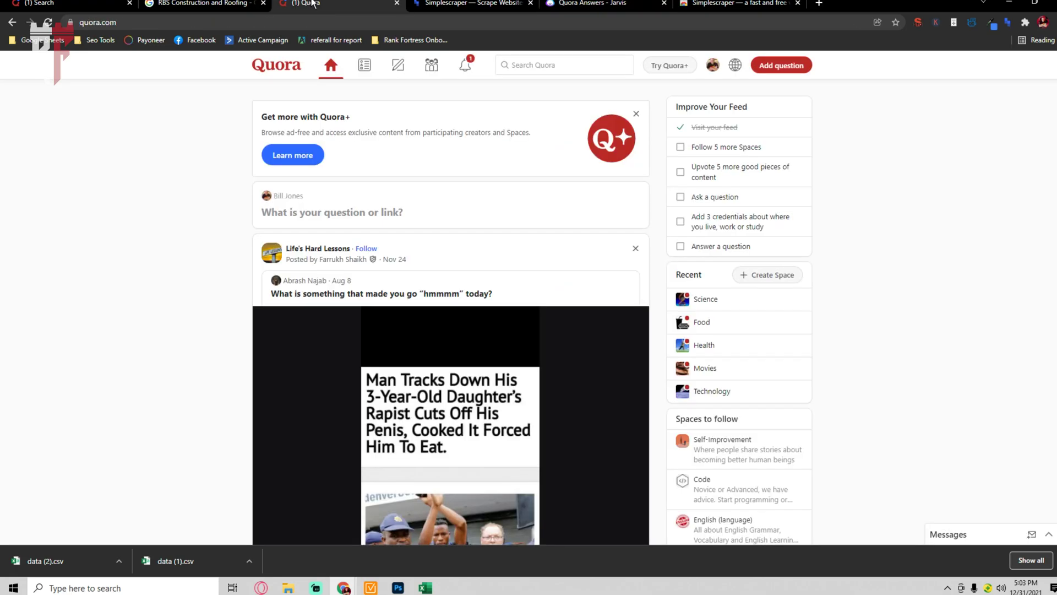